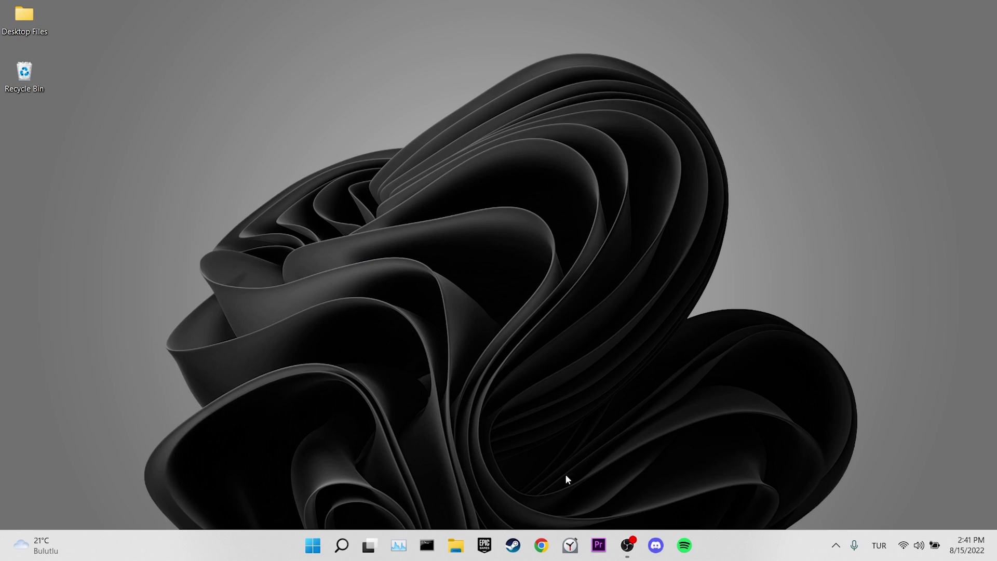
# Open Chrome's Clear browsing data options under Settings > Privacy and security.
pyautogui.click(541, 544)
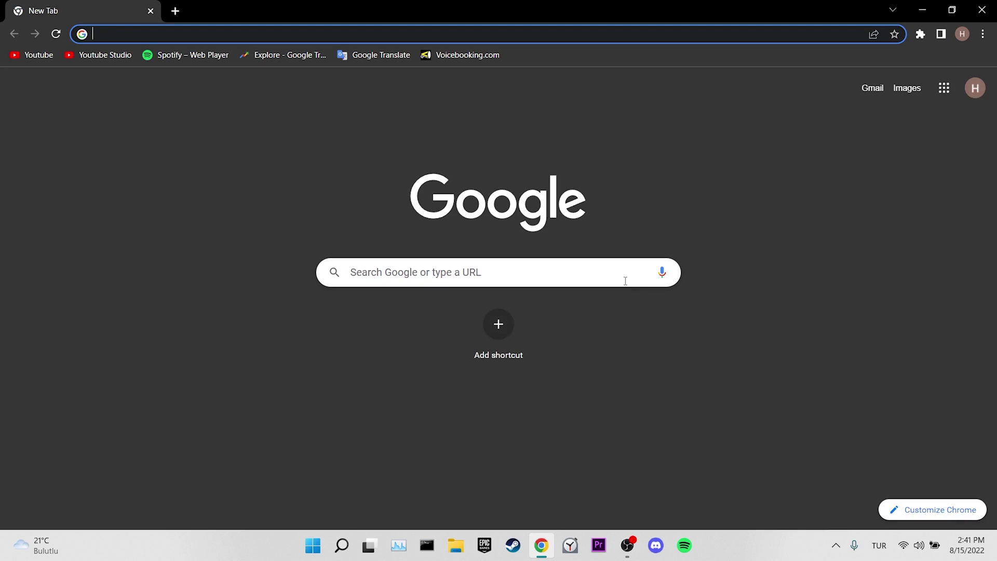
pyautogui.click(983, 34)
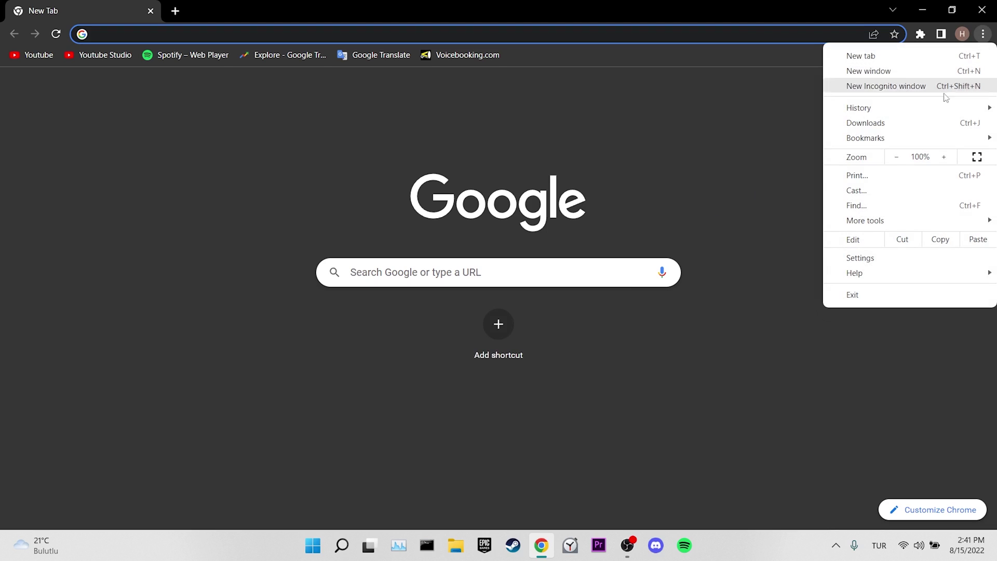
pyautogui.click(883, 258)
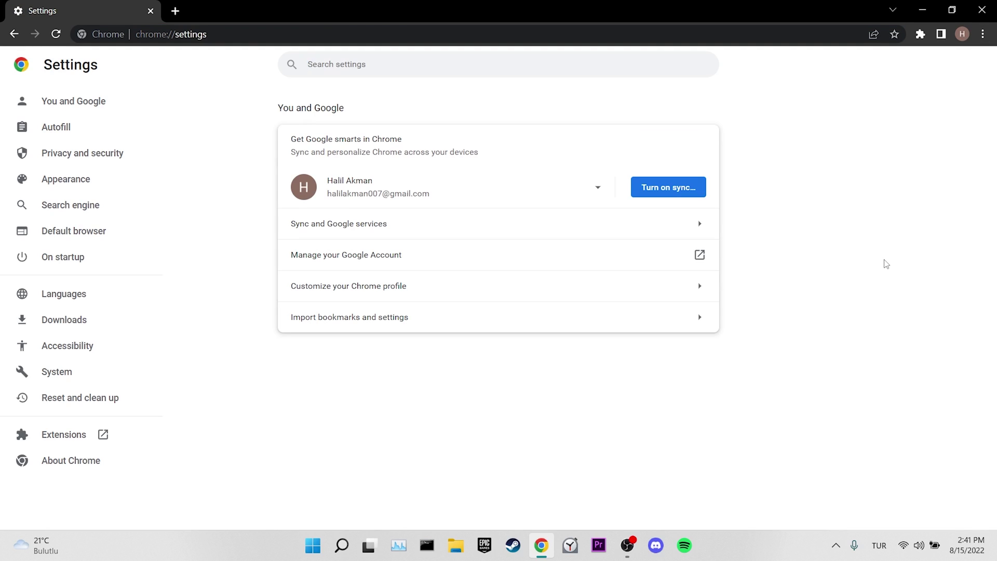
pyautogui.click(84, 162)
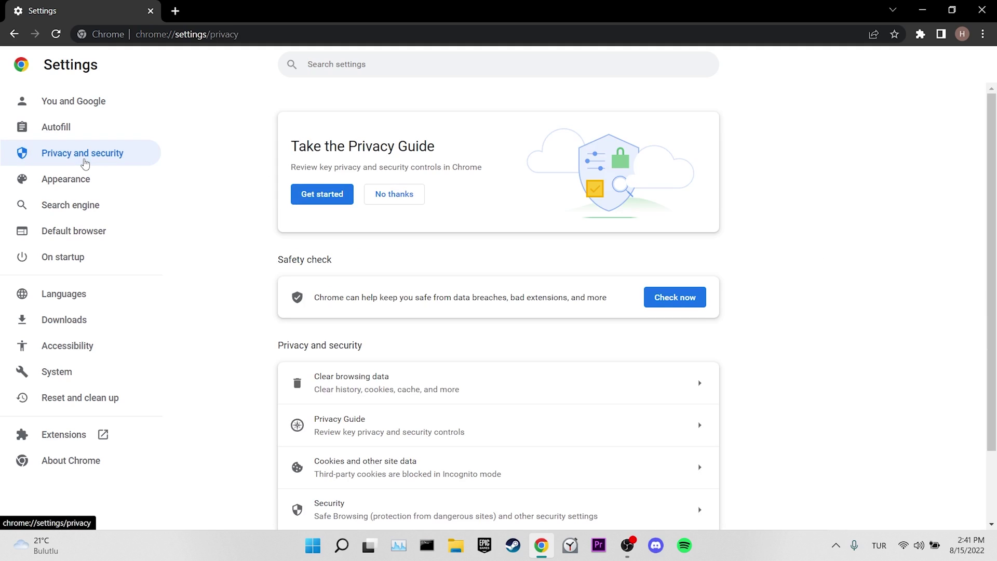
pyautogui.click(346, 385)
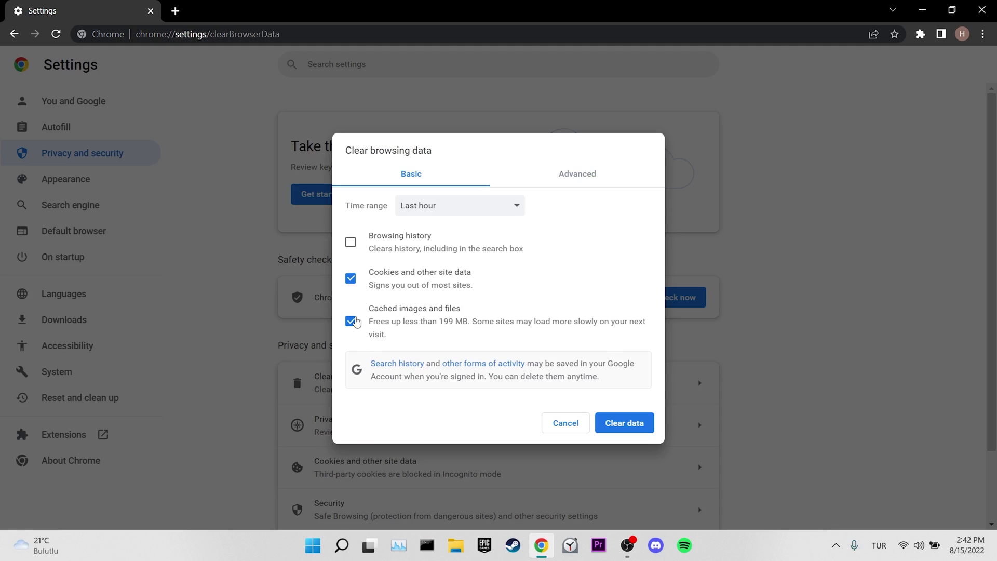
# Clear only cookies and other site data for All time, then close Chrome.
pyautogui.click(351, 321)
pyautogui.click(413, 208)
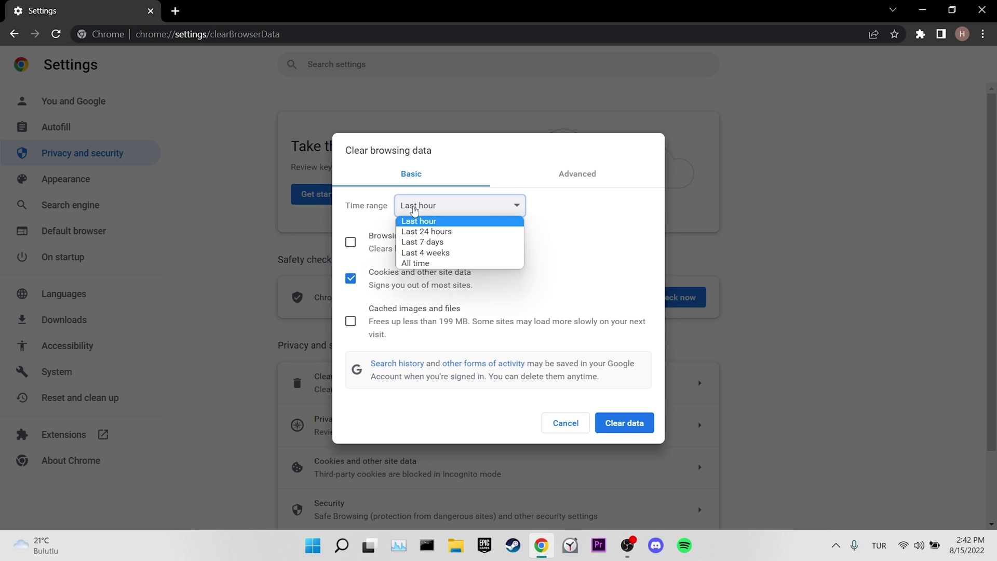
pyautogui.click(431, 263)
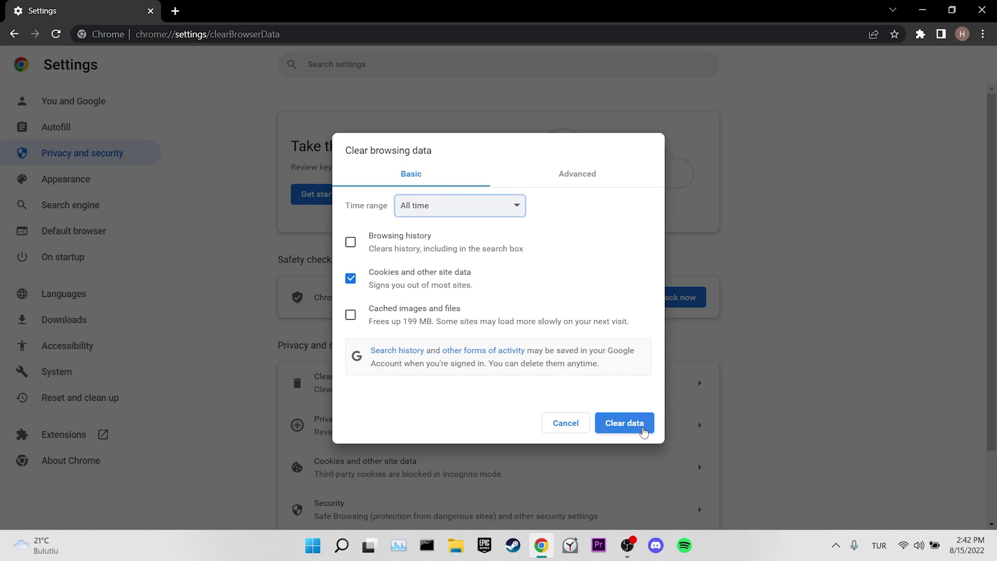
pyautogui.click(624, 425)
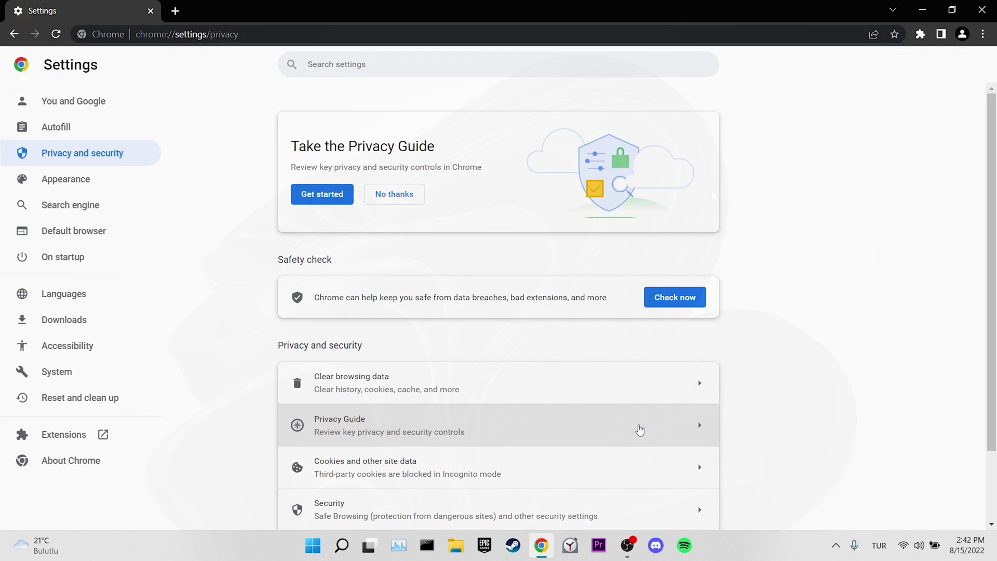
pyautogui.hotkey('alt', 'F4')
pyautogui.click(342, 545)
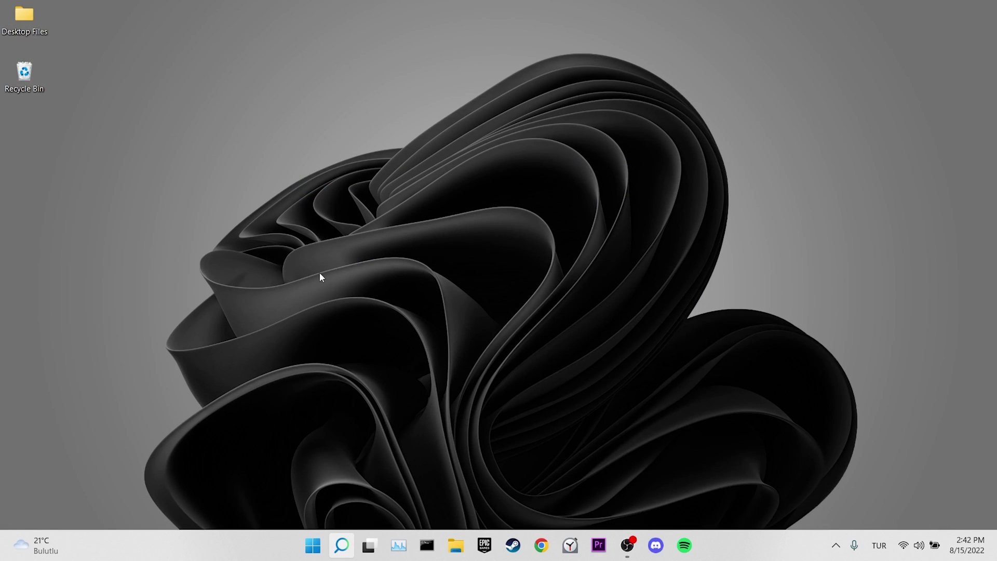
# Run ipconfig /flushdns in a Command Prompt launched as administrator.
pyautogui.write('cmd')
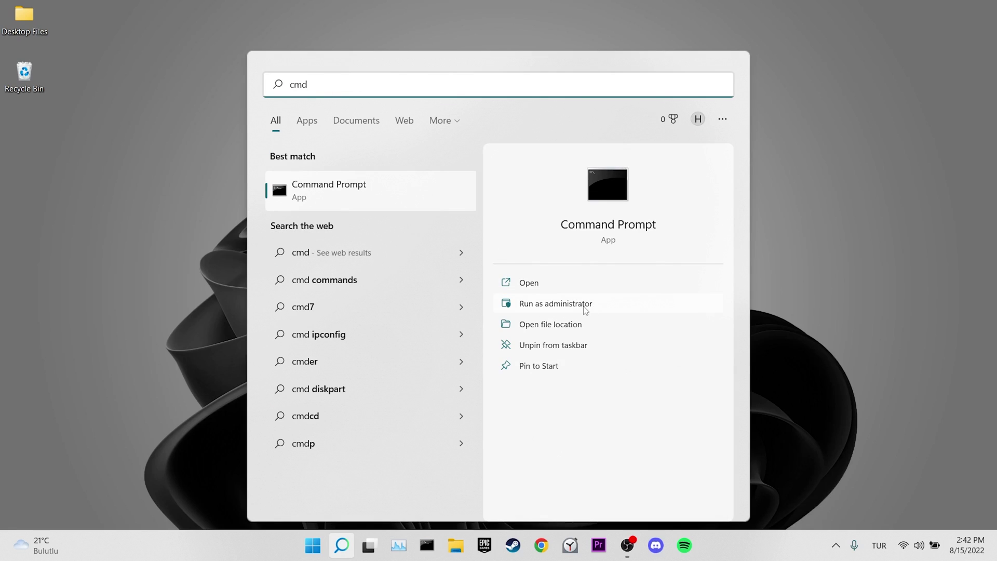
pyautogui.click(584, 307)
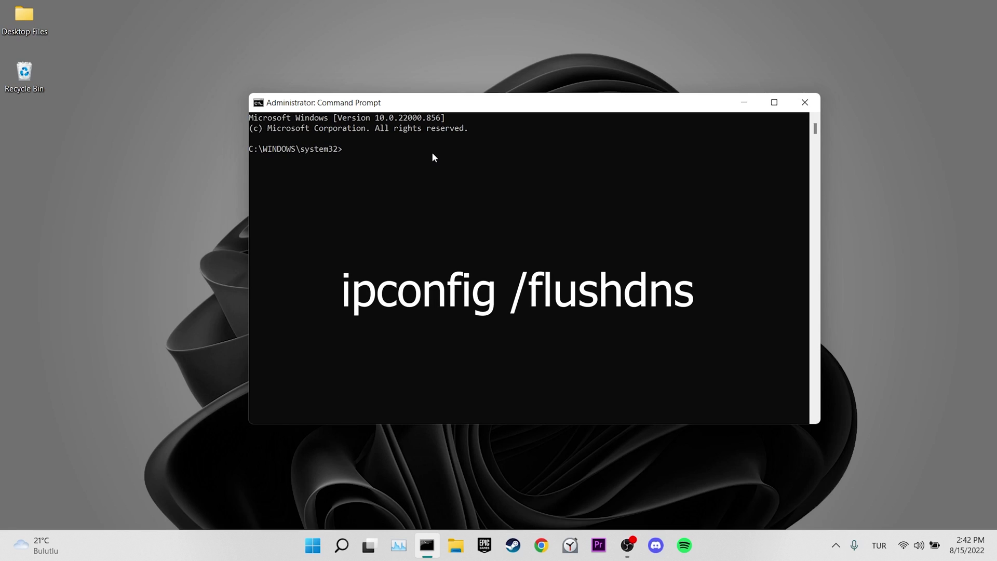
pyautogui.write('ipconfig /flush')
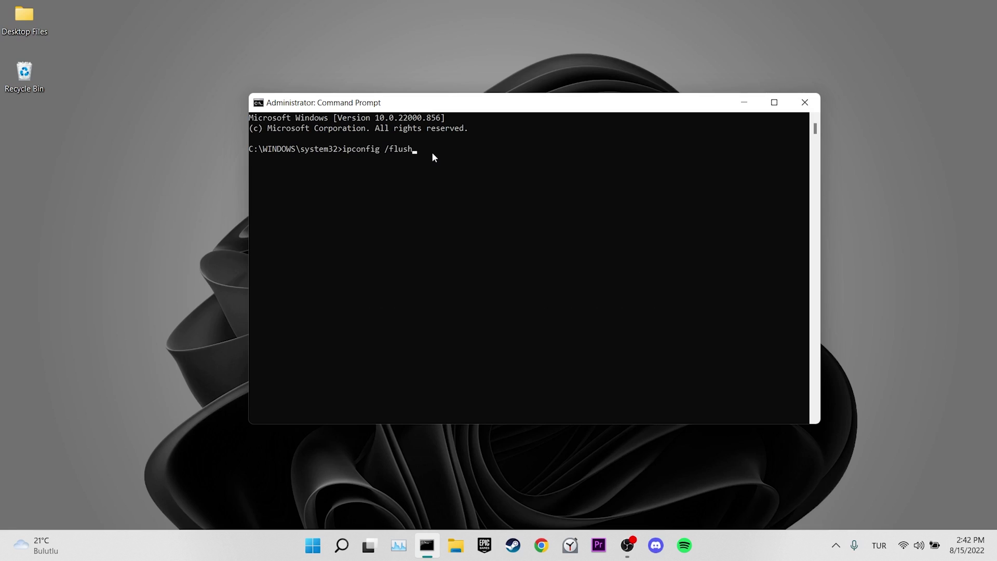
pyautogui.write('dns')
pyautogui.press('Return')
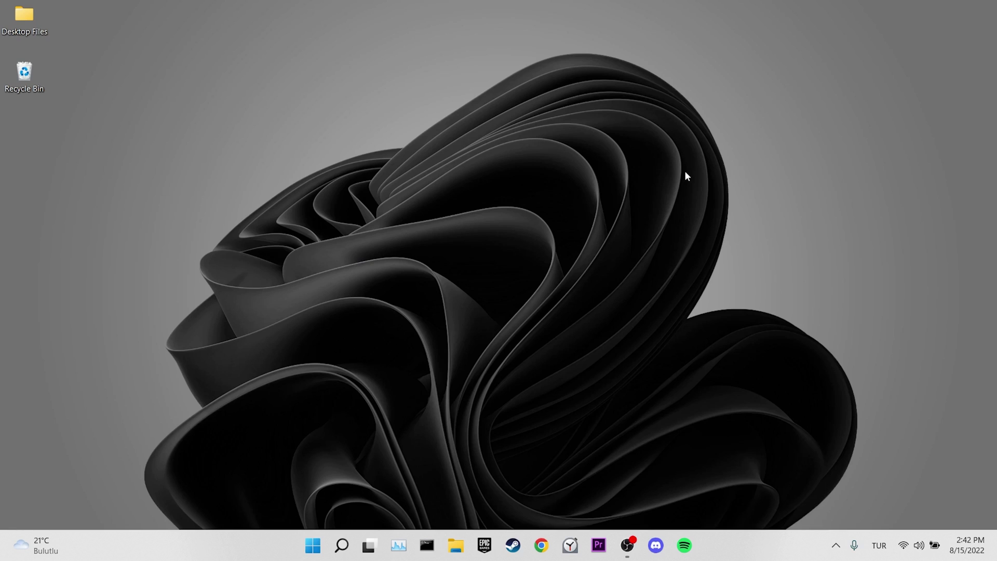
# Open the Prefetch folder through the Run dialog.
pyautogui.click(341, 546)
pyautogui.write('run')
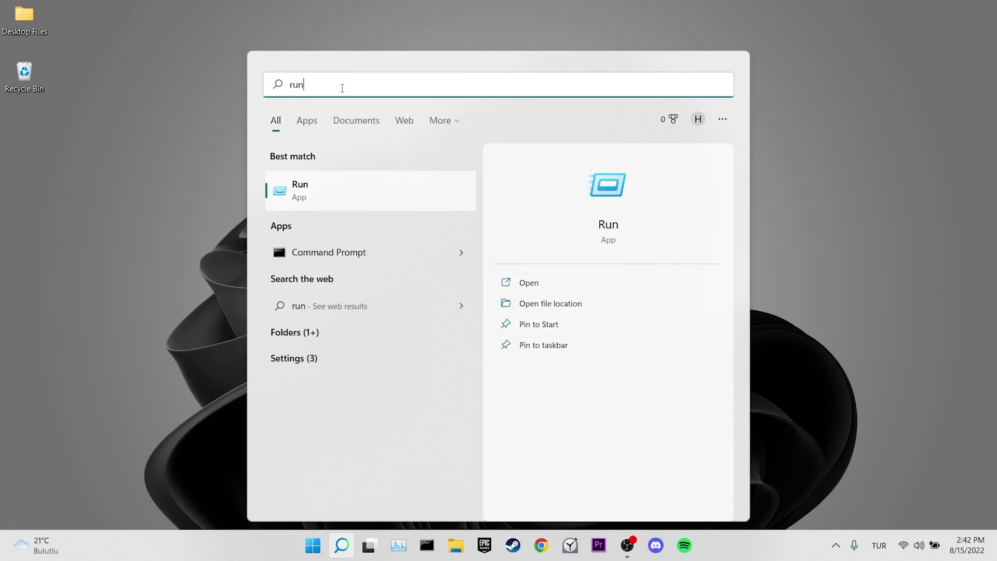
pyautogui.press('Return')
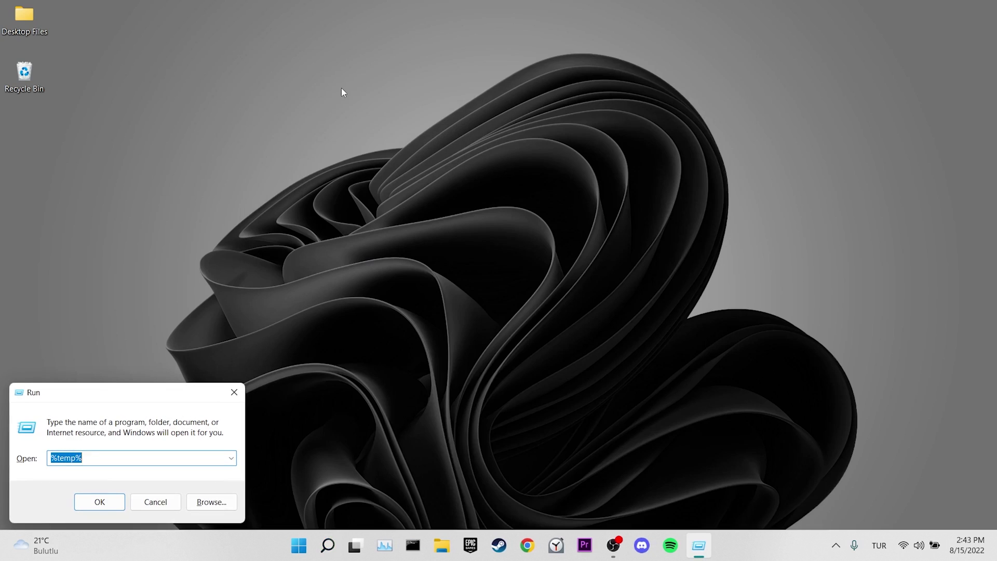
pyautogui.press('BackSpace')
pyautogui.write('Prefetch')
pyautogui.click(102, 501)
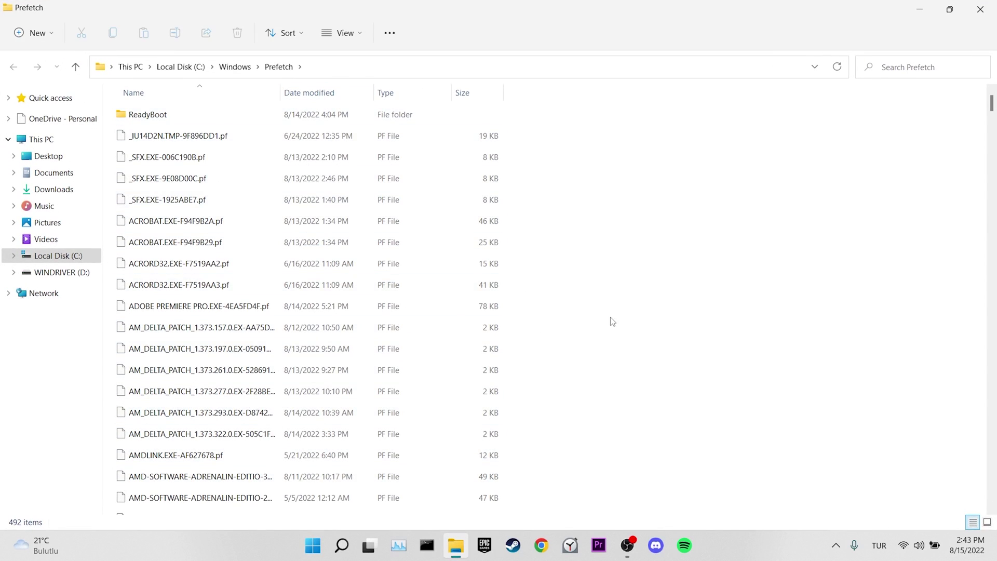
# Delete all Prefetch items, skipping the in-use file for all items, and close the folder.
pyautogui.hotkey('ctrl', 'a')
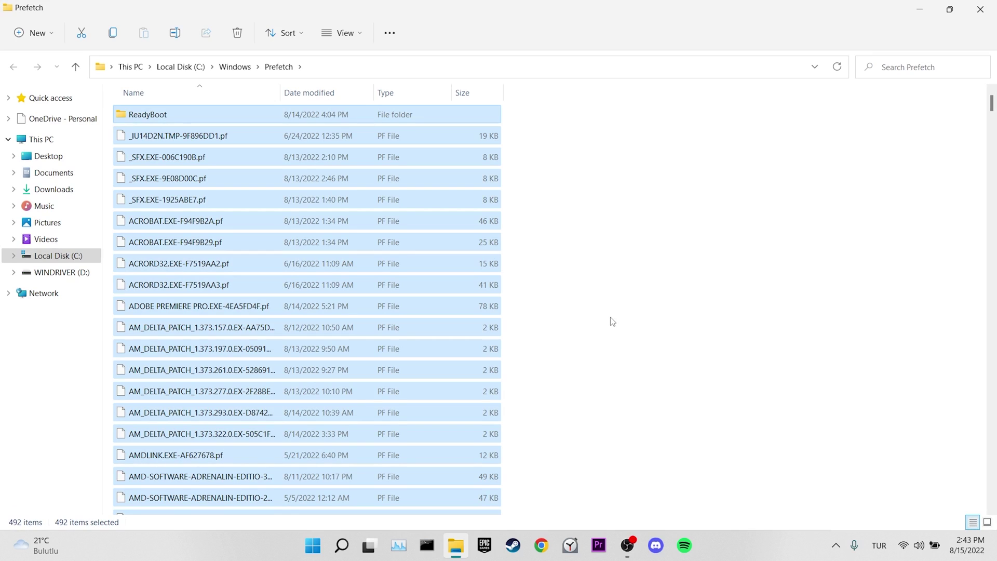
pyautogui.press('Delete')
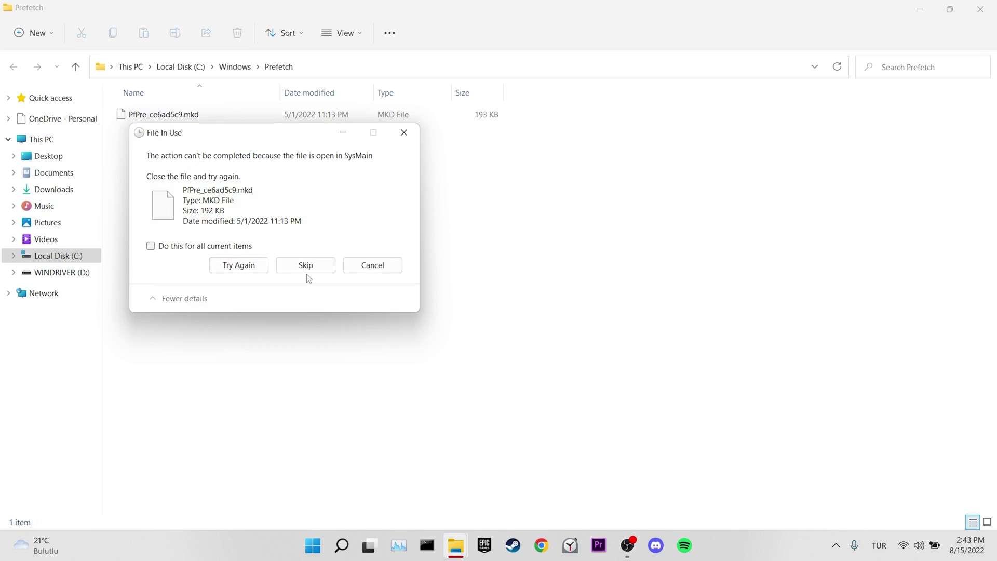
pyautogui.click(154, 248)
pyautogui.click(322, 269)
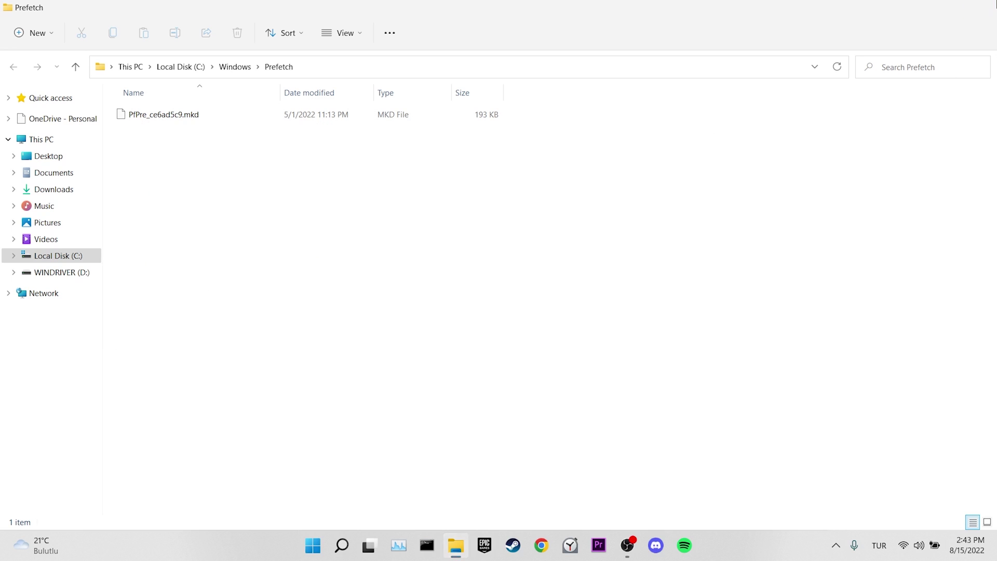
pyautogui.click(981, 9)
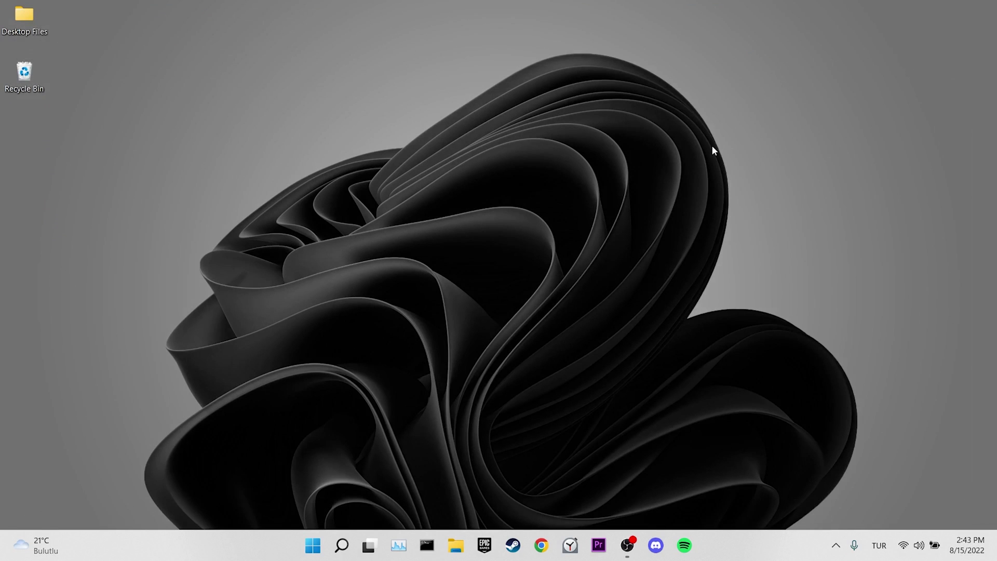
# Empty the Windows Temp folder opened via Run 'Temp', then close it.
pyautogui.click(341, 545)
pyautogui.write('run')
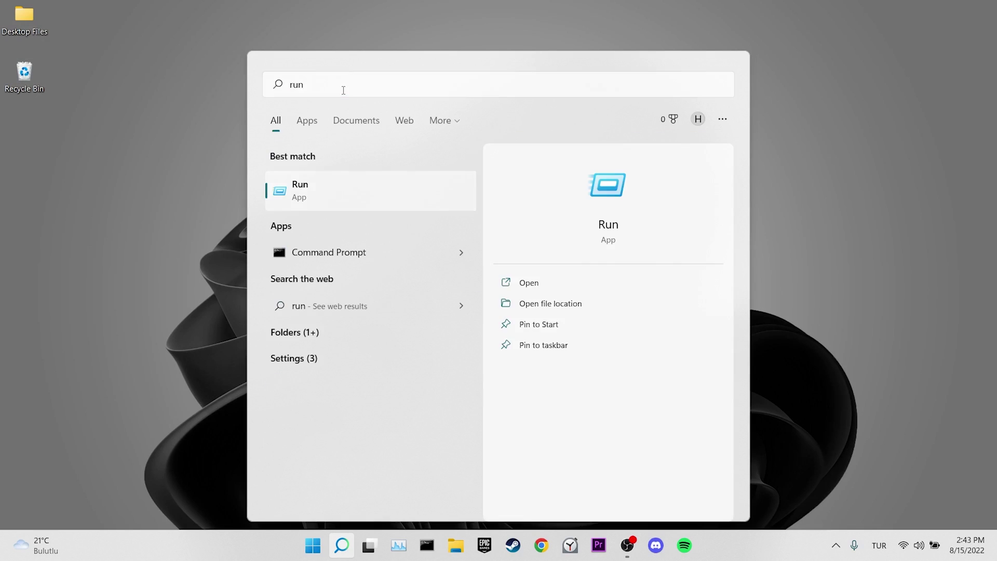
pyautogui.press('Return')
pyautogui.press('BackSpace')
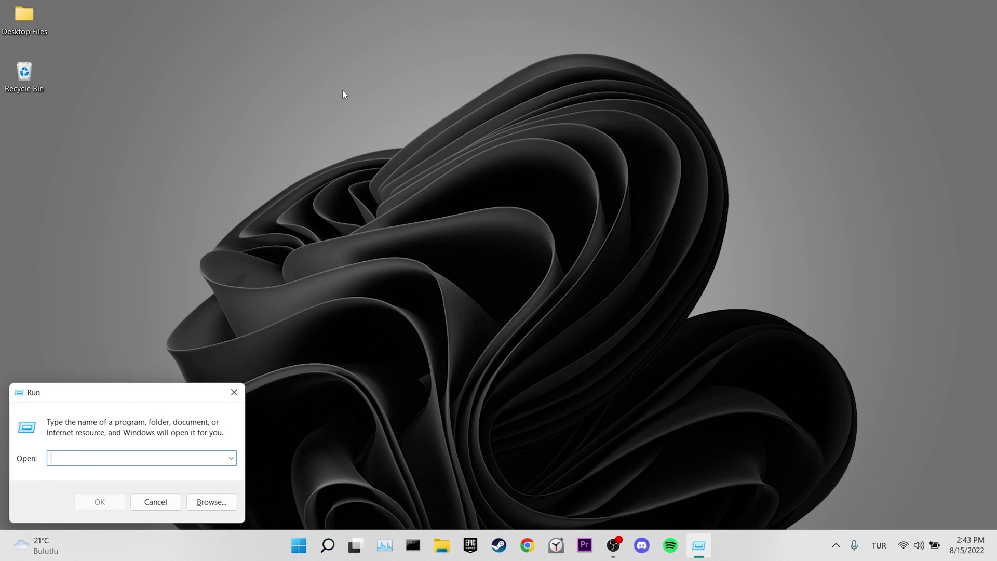
pyautogui.write('Temp')
pyautogui.press('Return')
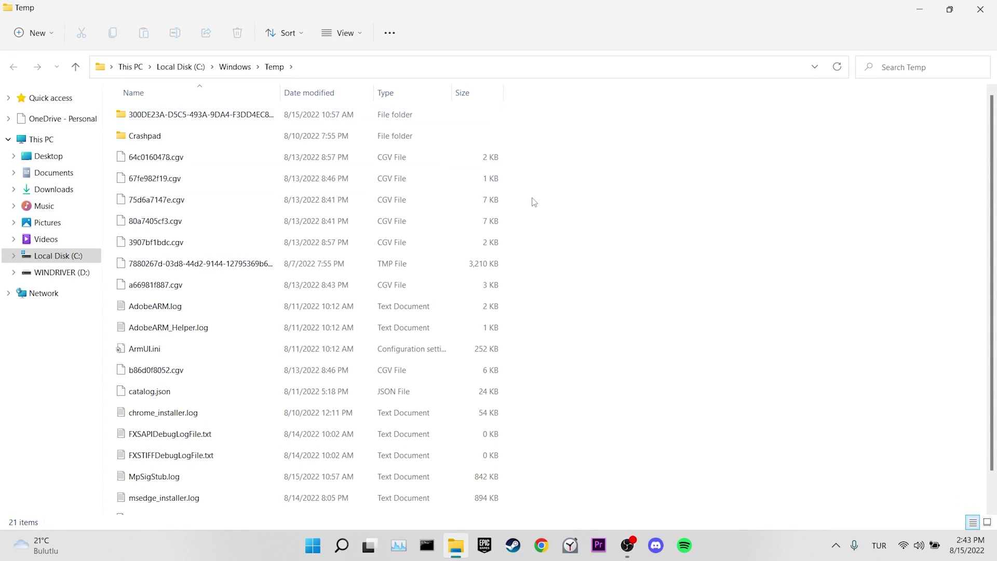
pyautogui.hotkey('ctrl', 'a')
pyautogui.press('Delete')
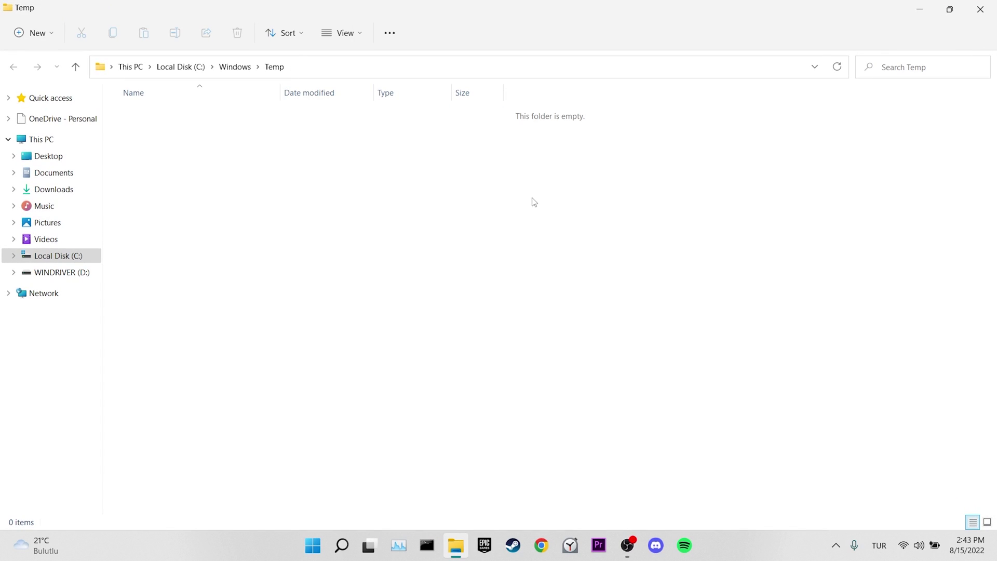
pyautogui.click(980, 9)
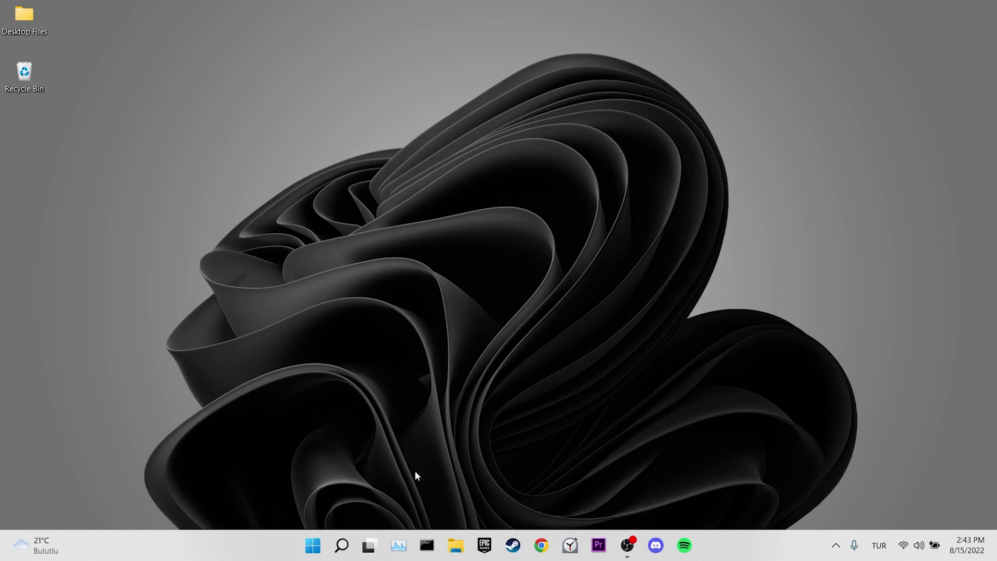
# Open the user's %temp% folder from the Run dialog.
pyautogui.click(333, 546)
pyautogui.write('run')
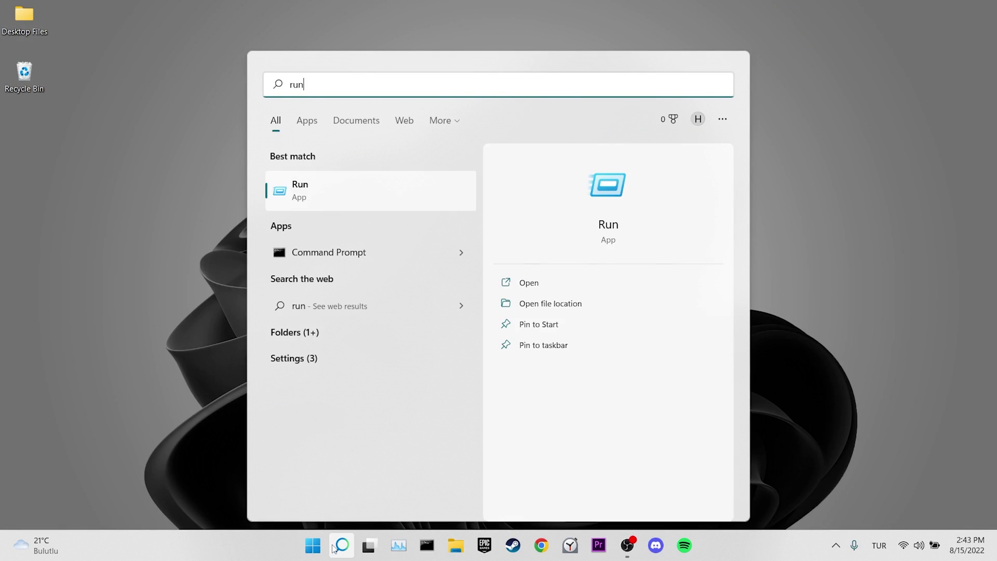
pyautogui.press('Return')
pyautogui.press('BackSpace')
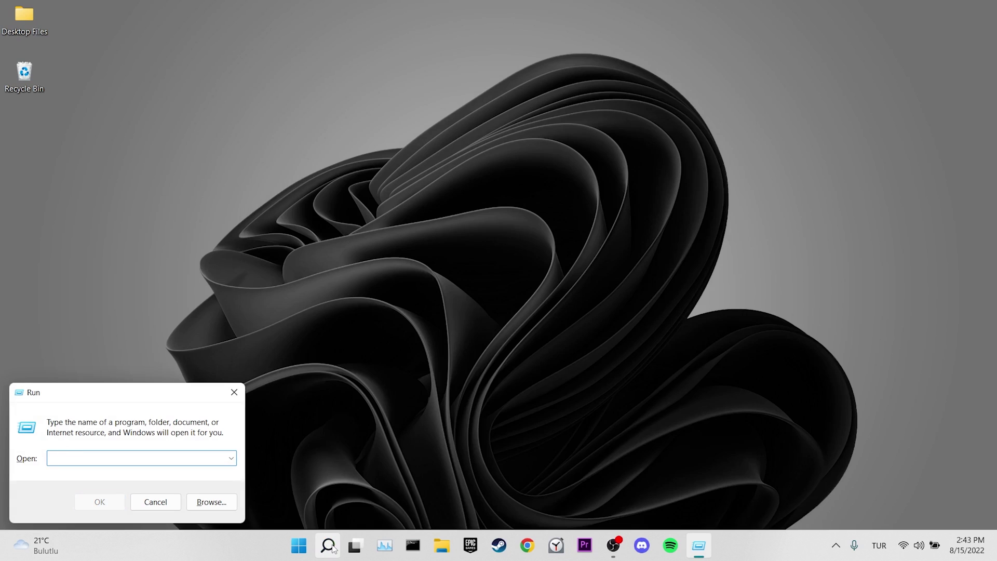
pyautogui.write('%temp%')
pyautogui.press('Return')
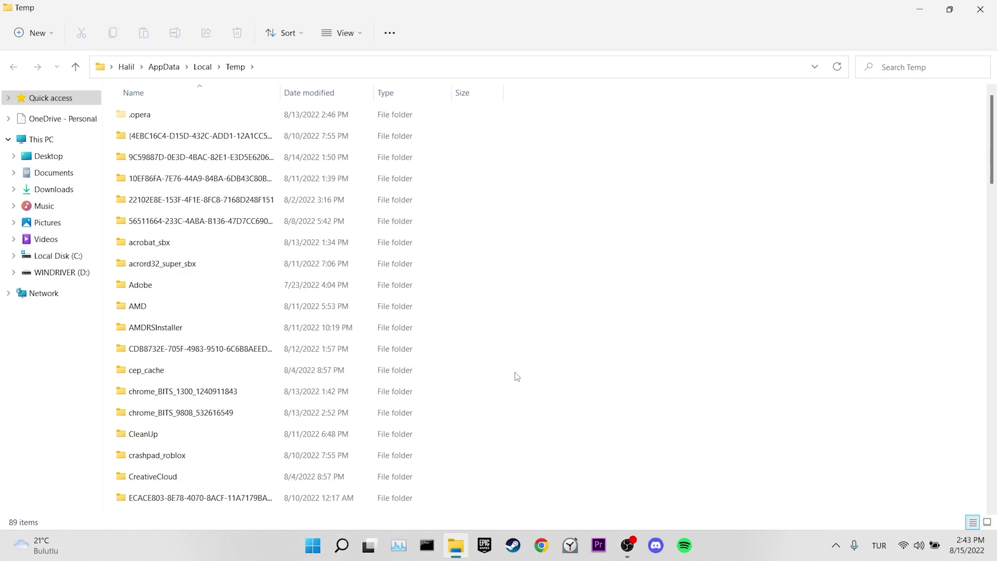
# Delete all 89 %temp% items, skipping in-use files for all, and show the desktop.
pyautogui.hotkey('ctrl', 'a')
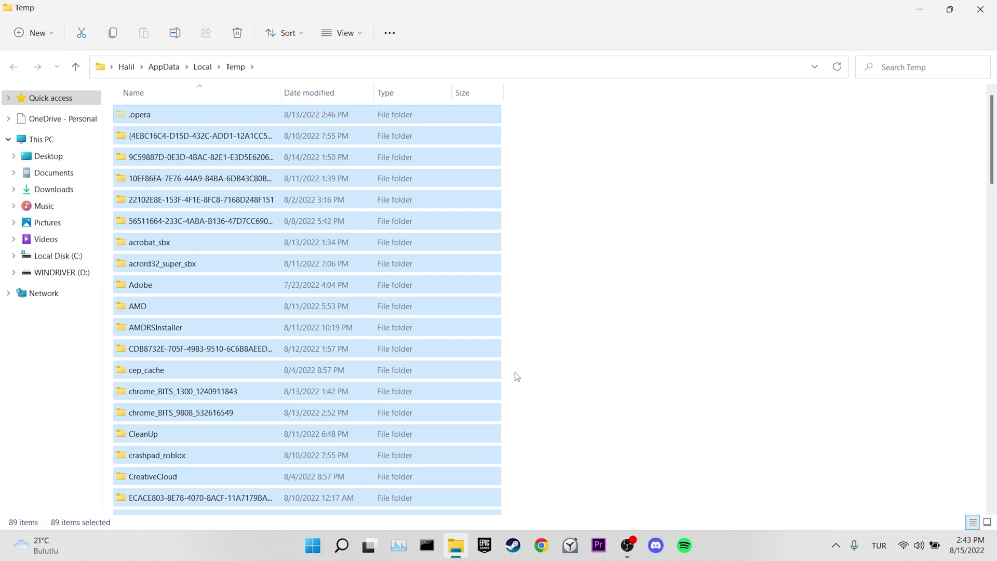
pyautogui.press('Delete')
pyautogui.click(374, 246)
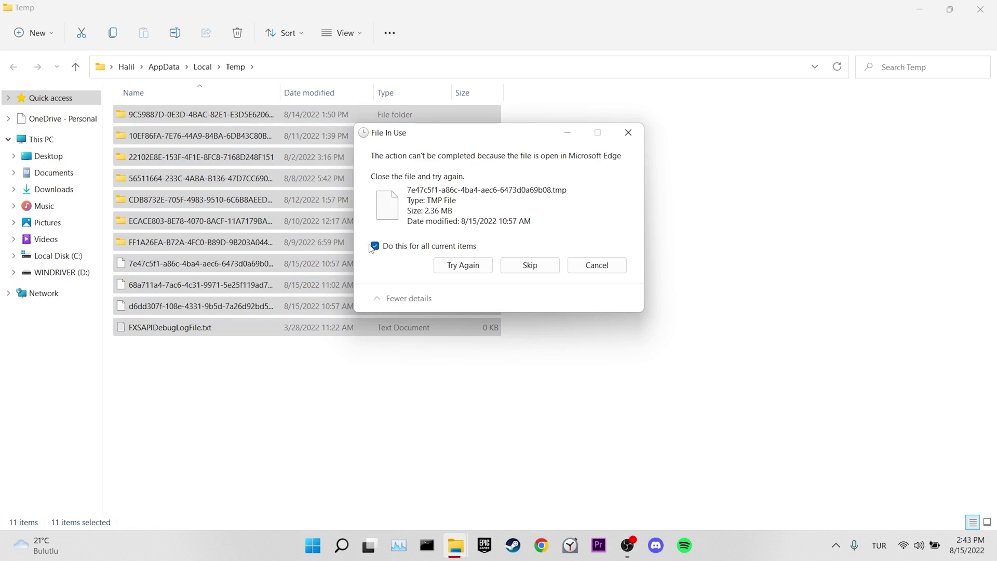
pyautogui.click(513, 270)
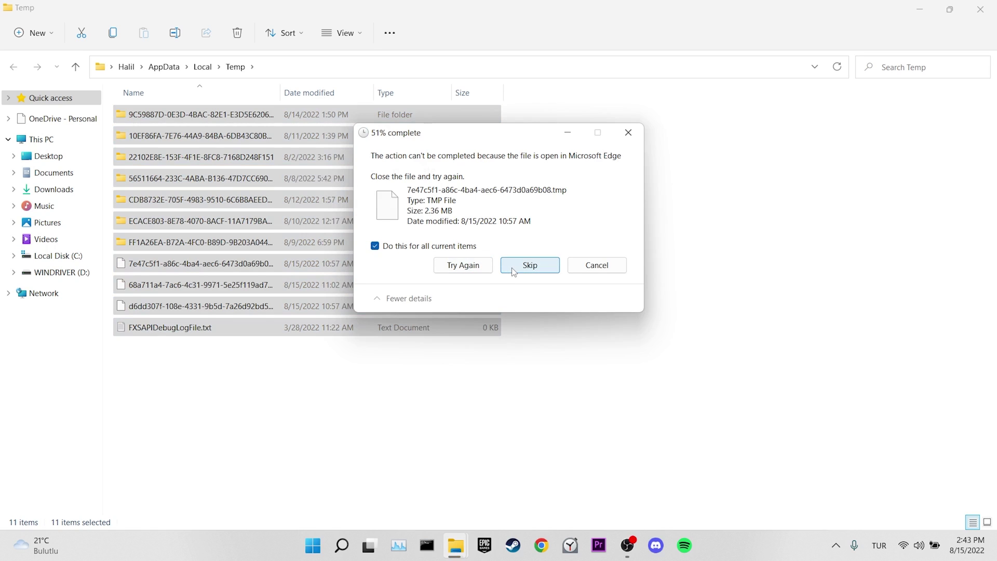
pyautogui.click(530, 265)
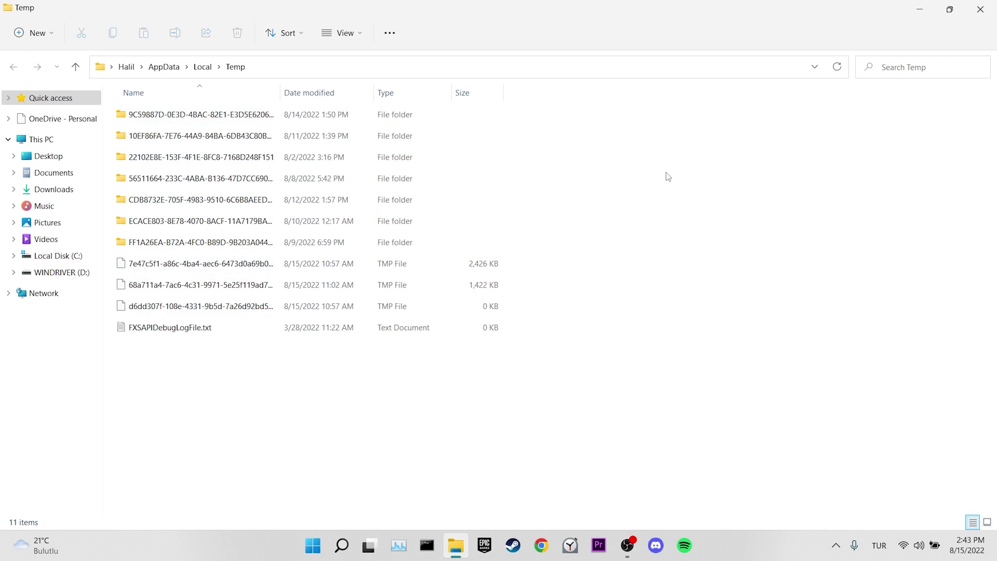
pyautogui.press('super+d')
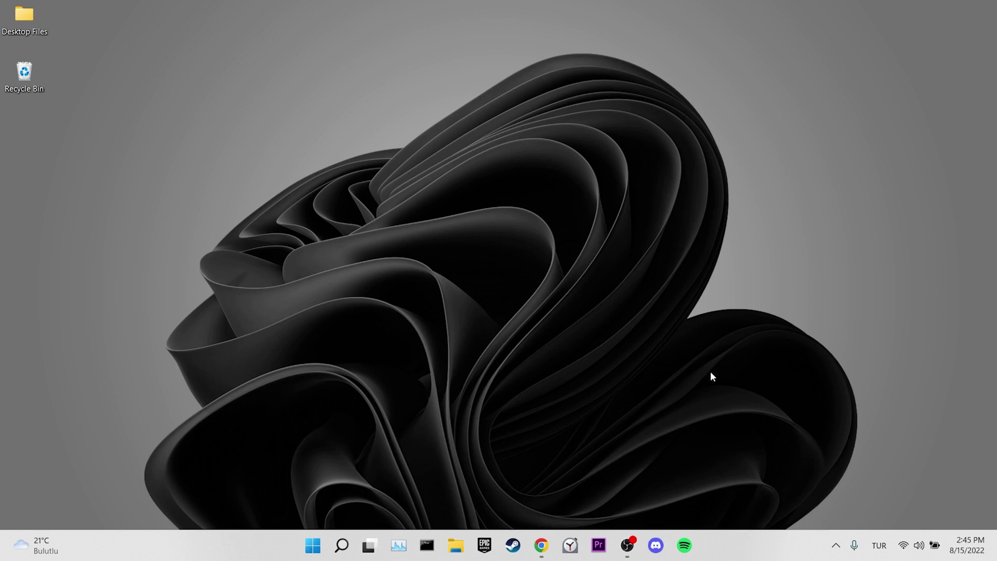
# Retry Steam's 'I'm not a robot' captcha via its audio challenge, reloading after the error.
pyautogui.click(546, 541)
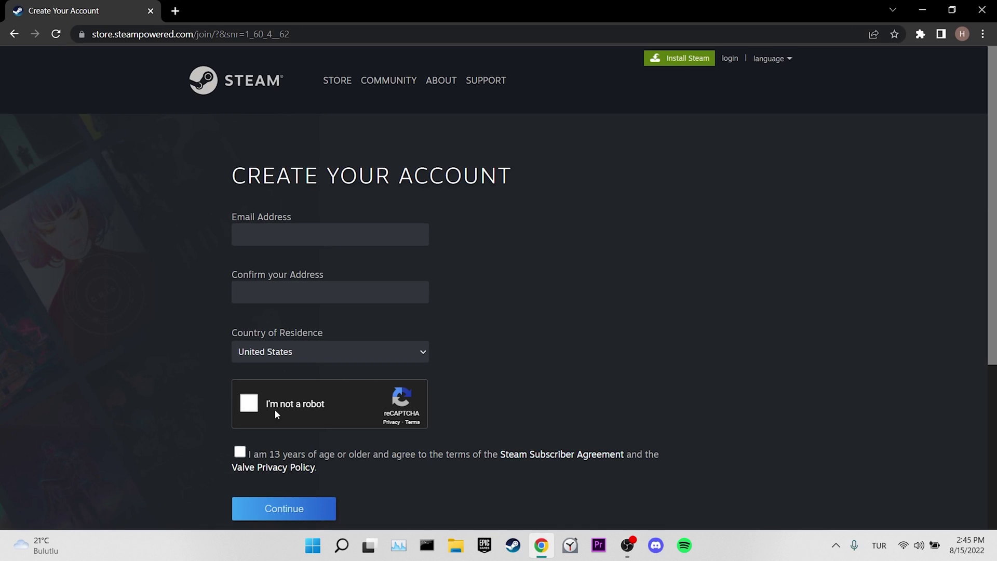
pyautogui.click(249, 402)
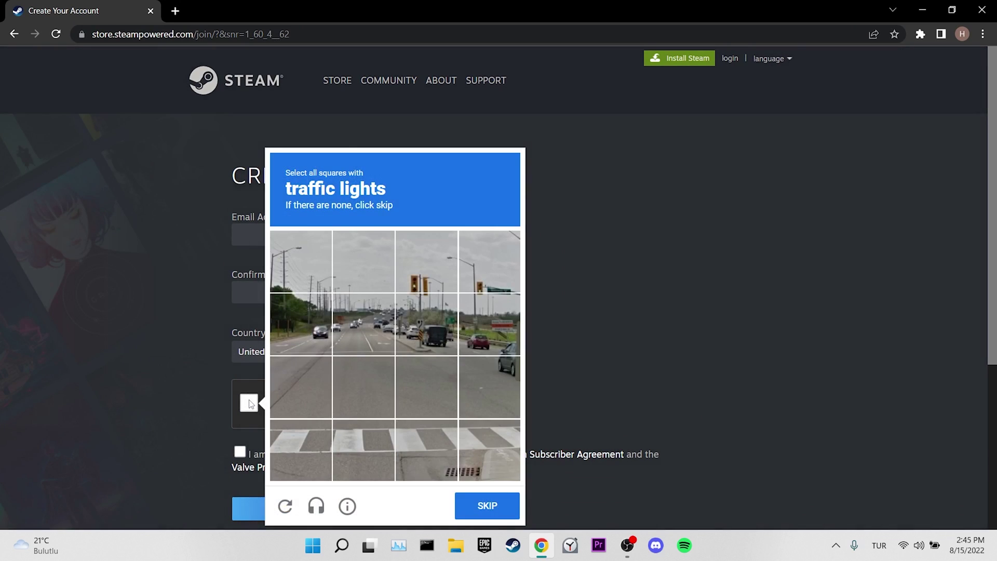
pyautogui.click(316, 506)
pyautogui.click(332, 407)
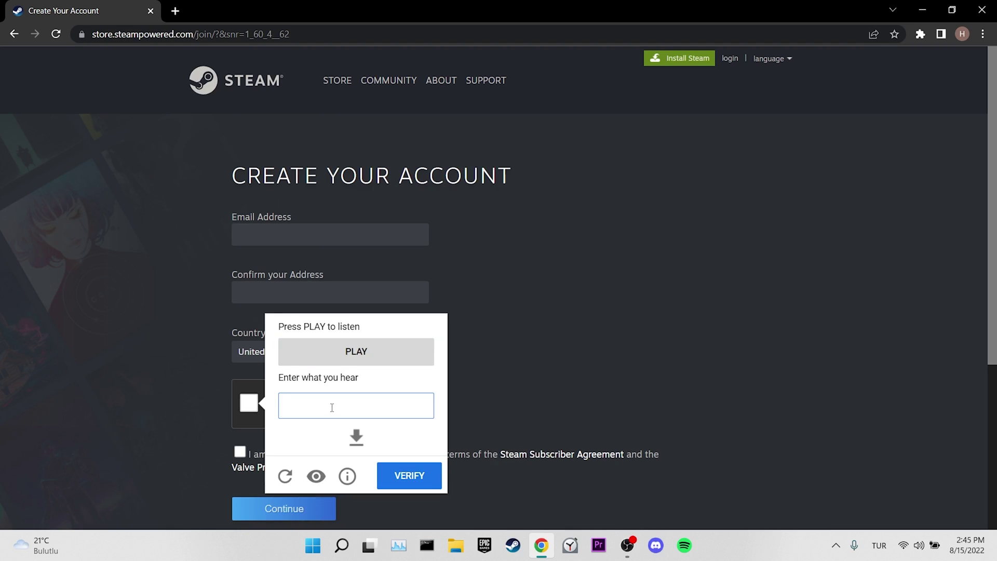
pyautogui.click(355, 357)
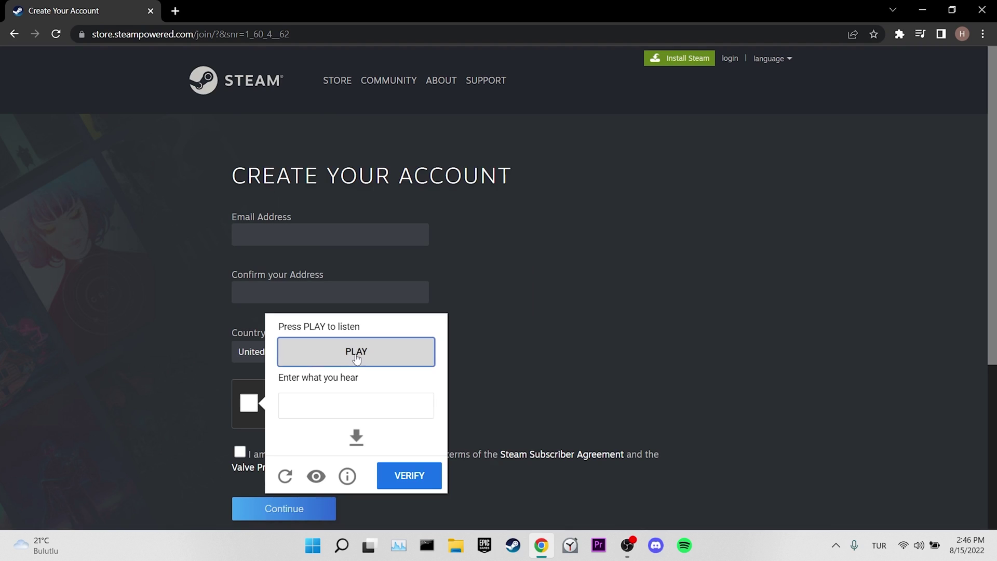
pyautogui.click(285, 476)
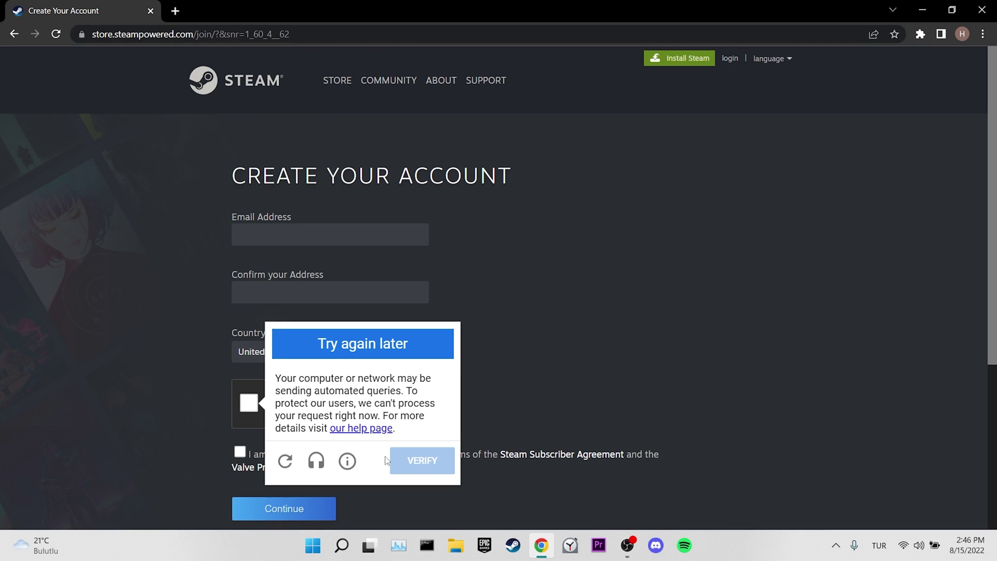
pyautogui.click(316, 461)
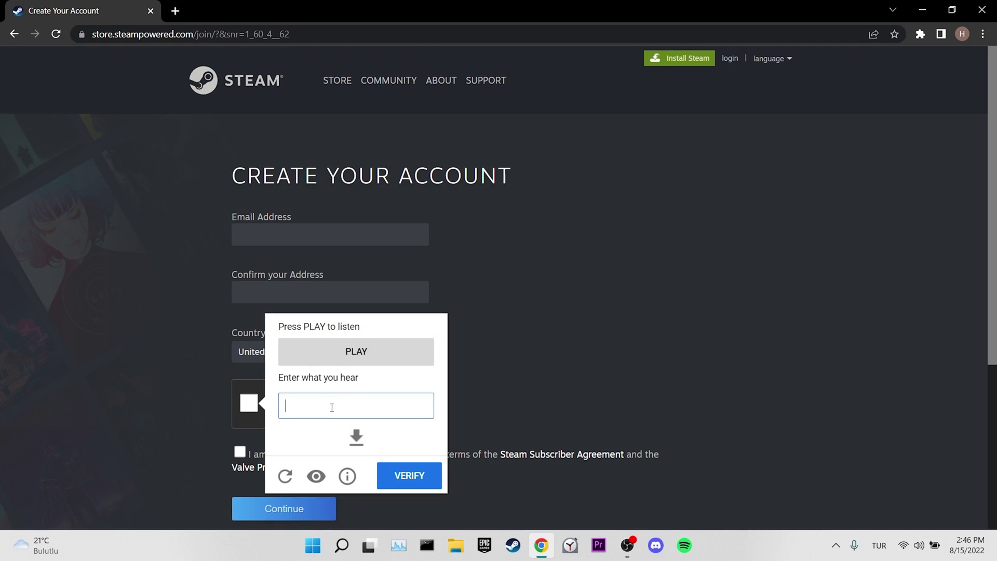